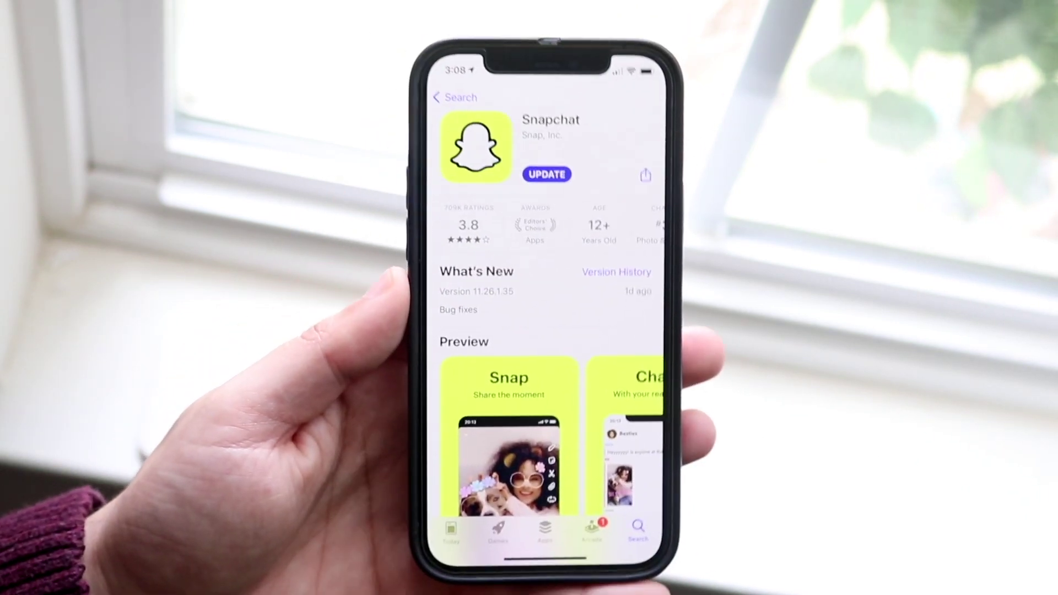
scroll(537, 331, down, 3)
scroll(495, 331, up, 3)
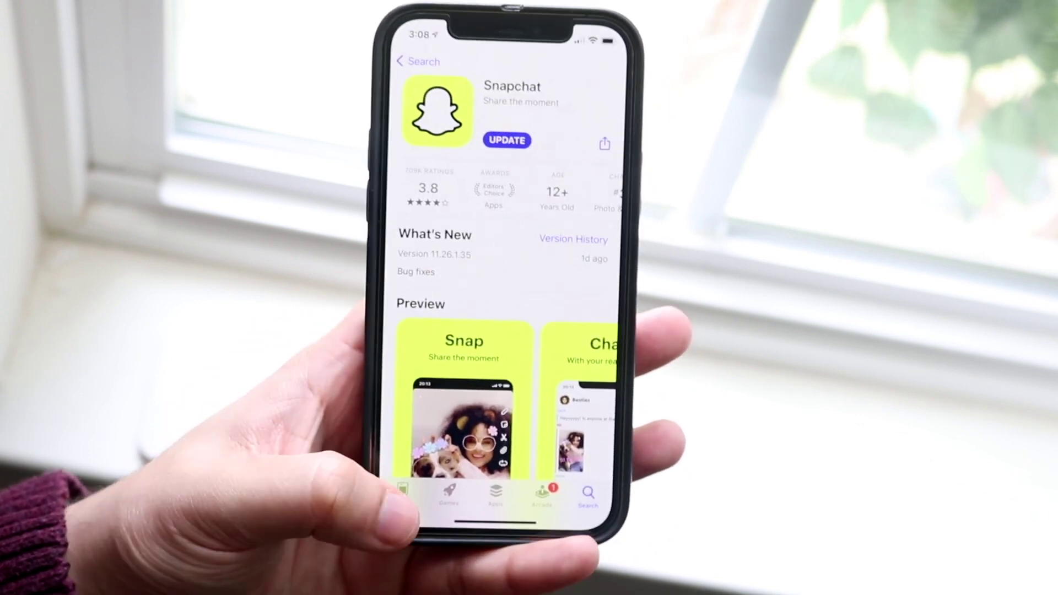
- Return to Snapchat's App Store search result and start its update download
drag(503, 545, 503, 331)
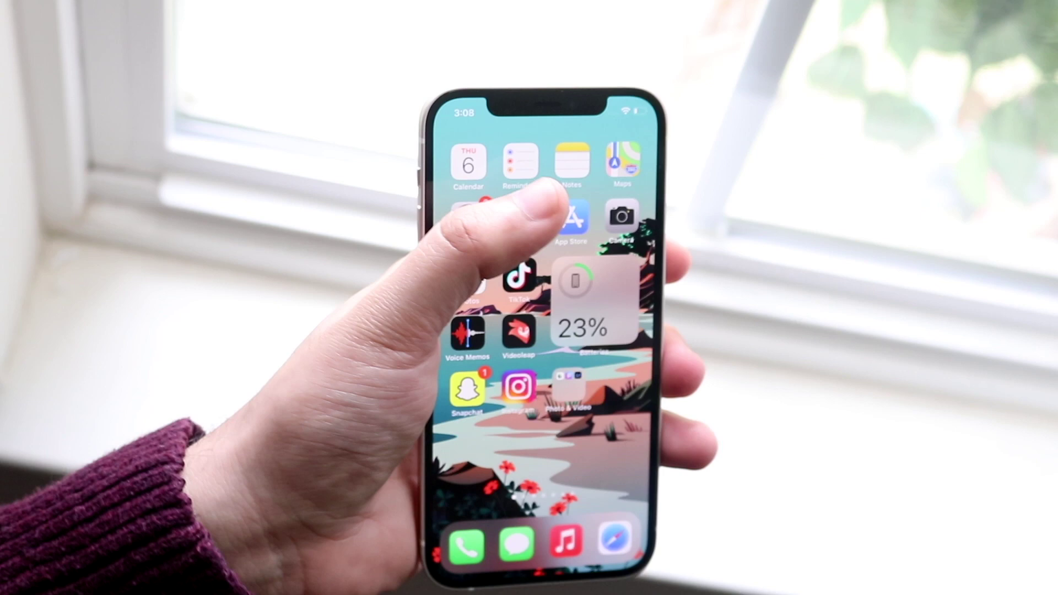
click(543, 212)
click(423, 93)
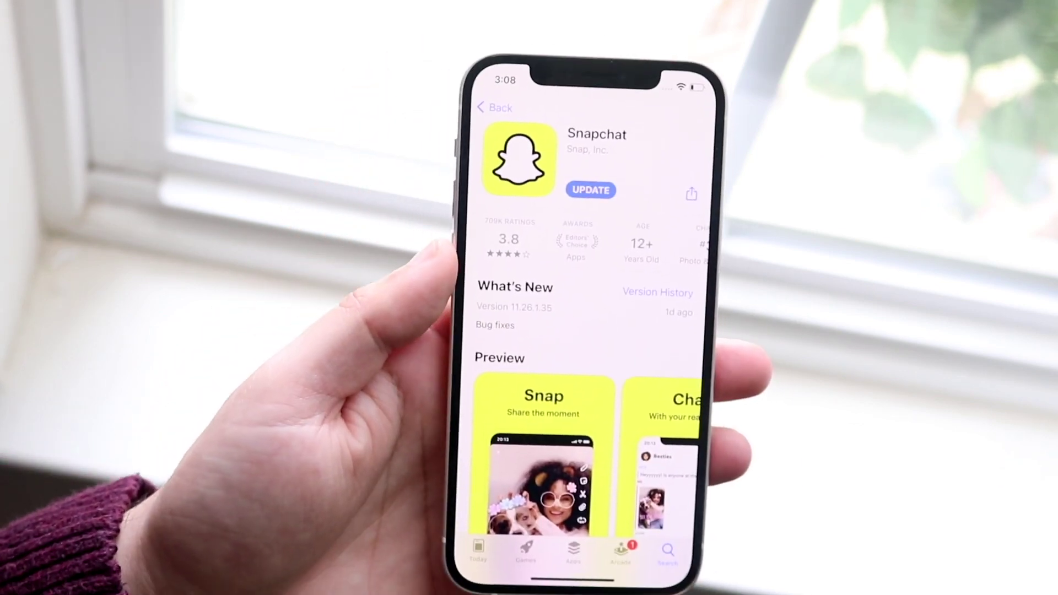
click(616, 206)
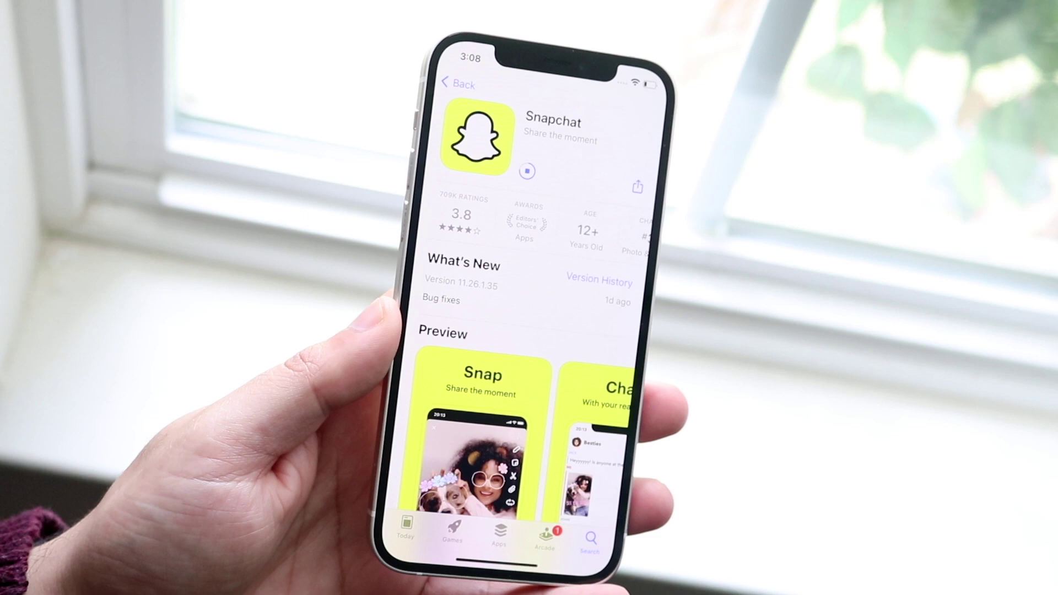
- Launch the updated Snapchat and go from the profile screen into Settings
click(553, 166)
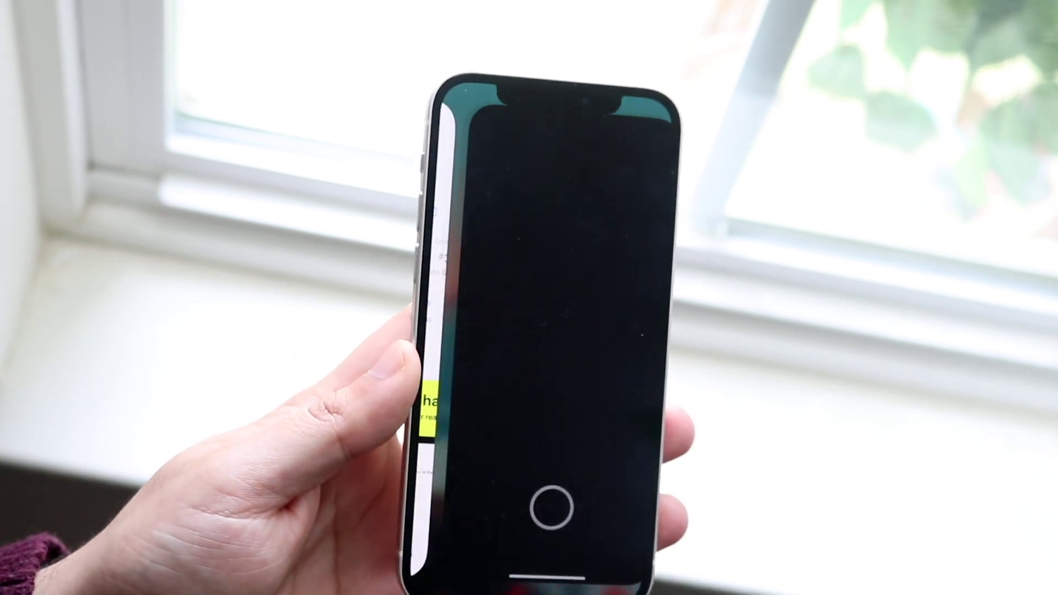
click(447, 118)
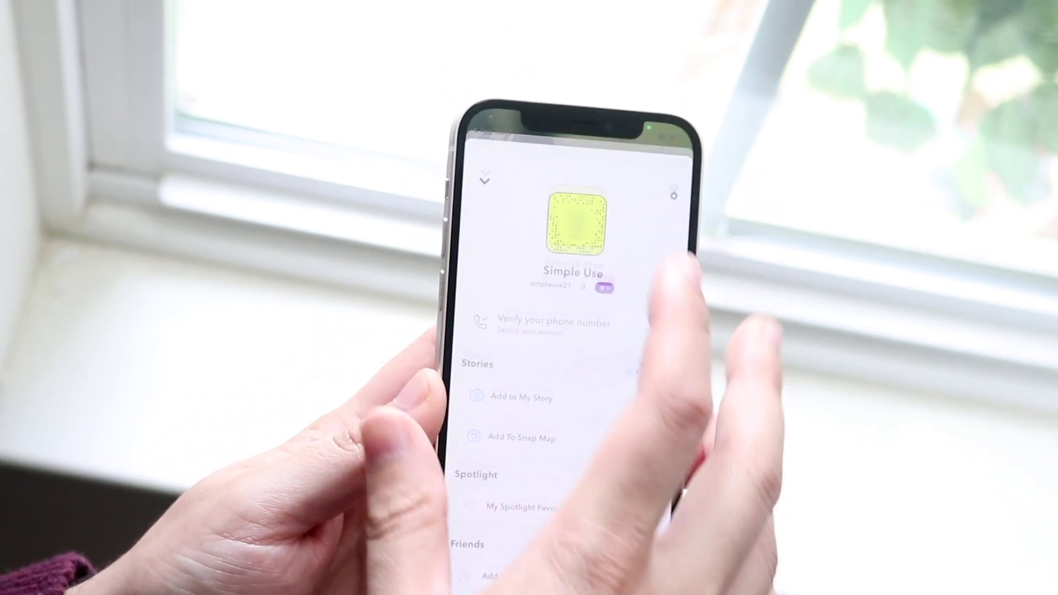
click(674, 144)
scroll(562, 372, down, 10)
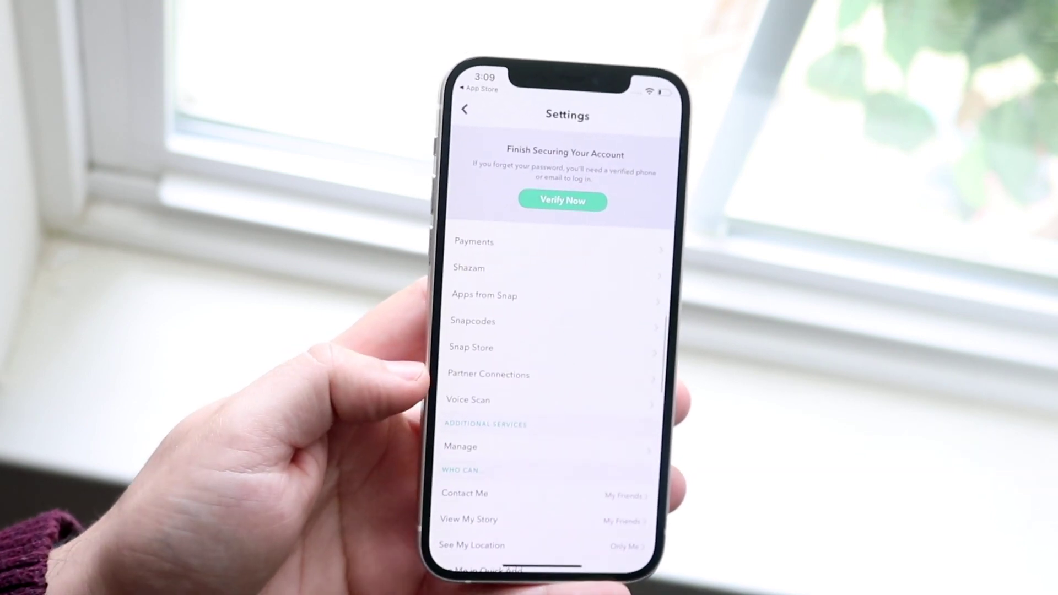
scroll(562, 373, down, 5)
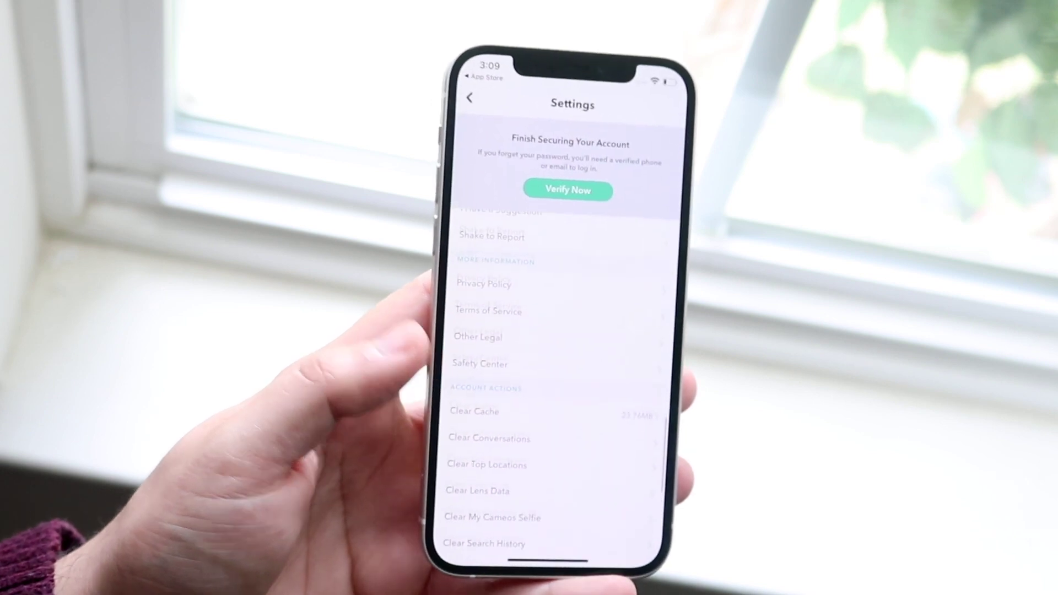
scroll(562, 372, down, 5)
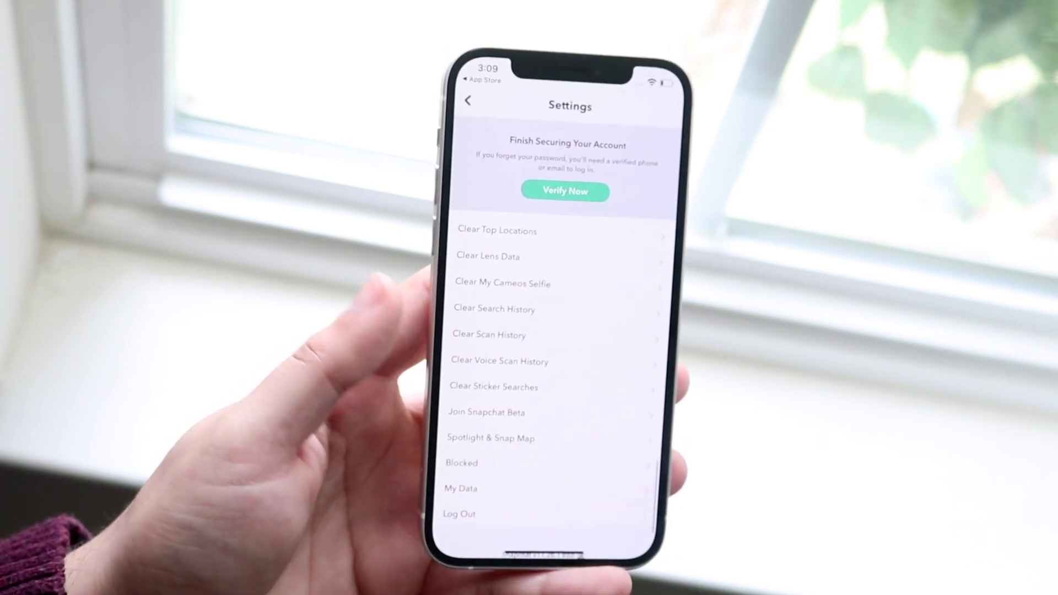
scroll(496, 347, up, 8)
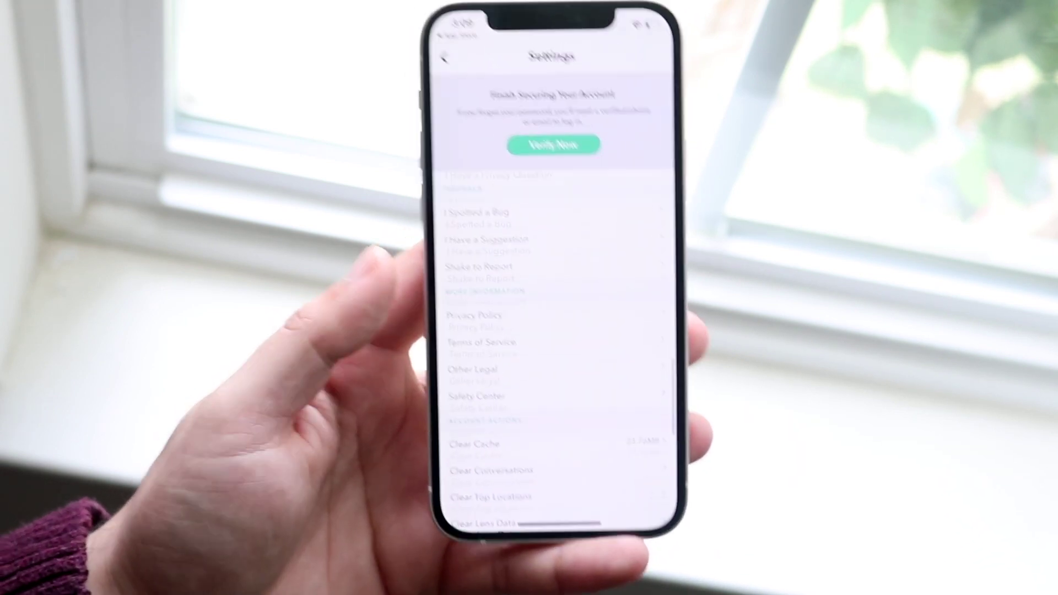
scroll(496, 347, up, 1)
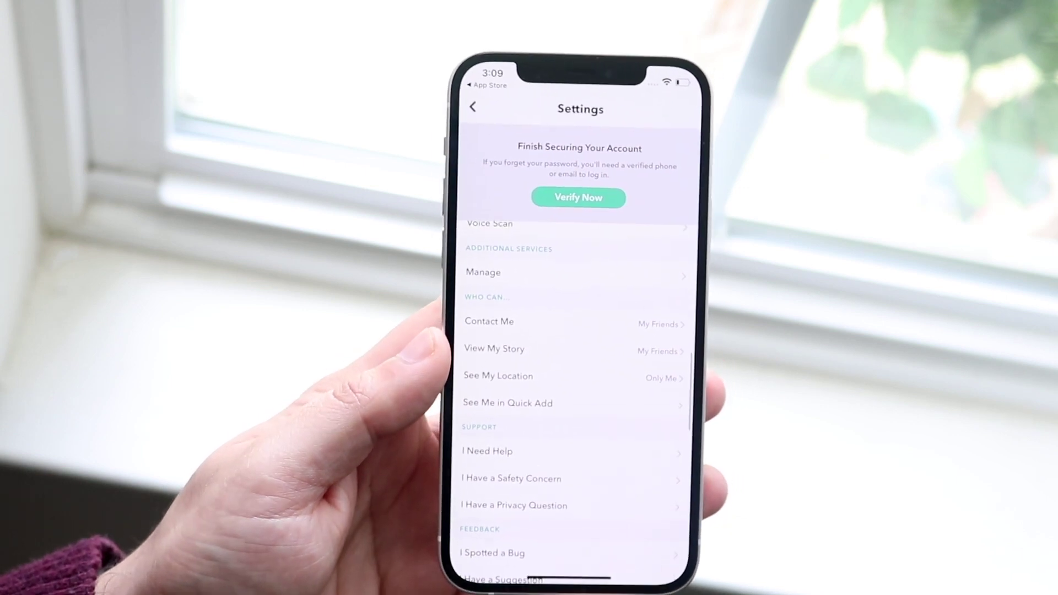